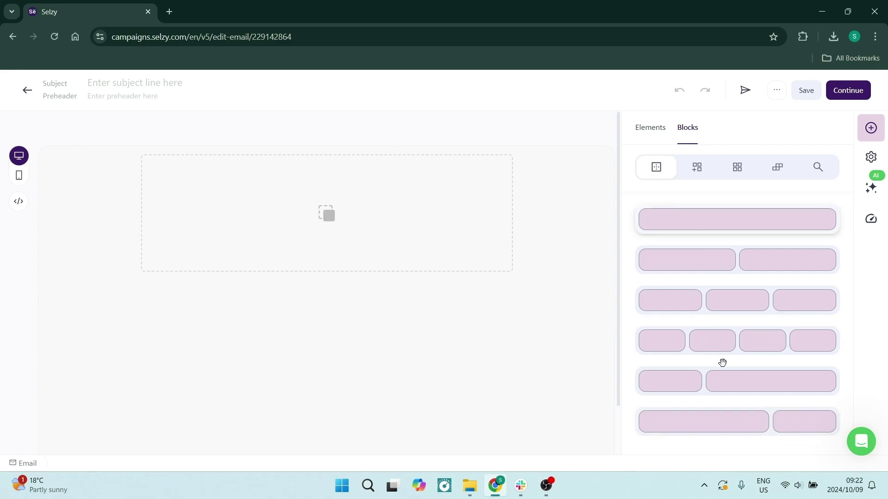
- Insert the prebuilt E-Commerce block with the "Rise and shine!" heading and three products into the empty email
left_click(700, 169)
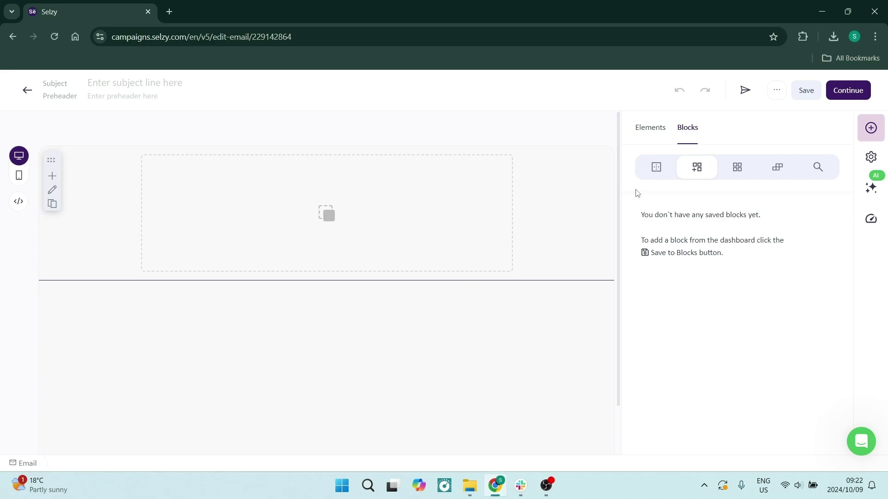
left_click(737, 167)
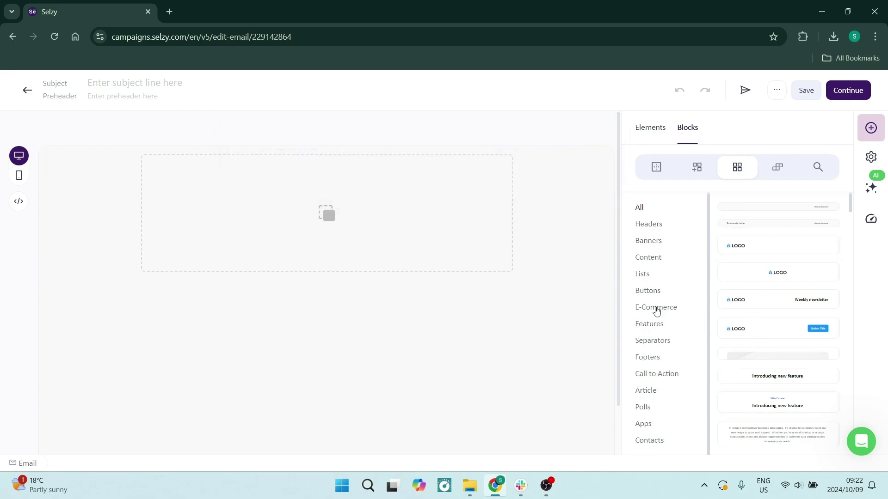
left_click(657, 308)
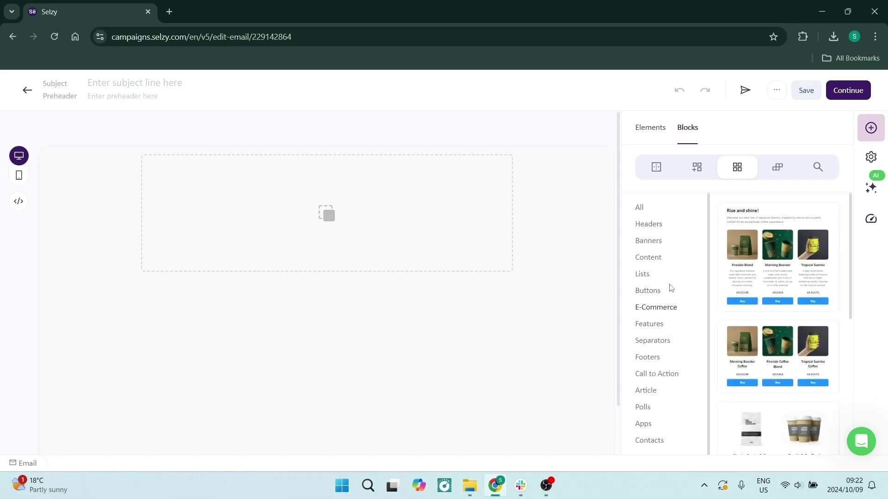
scroll(760, 293, "down", 5)
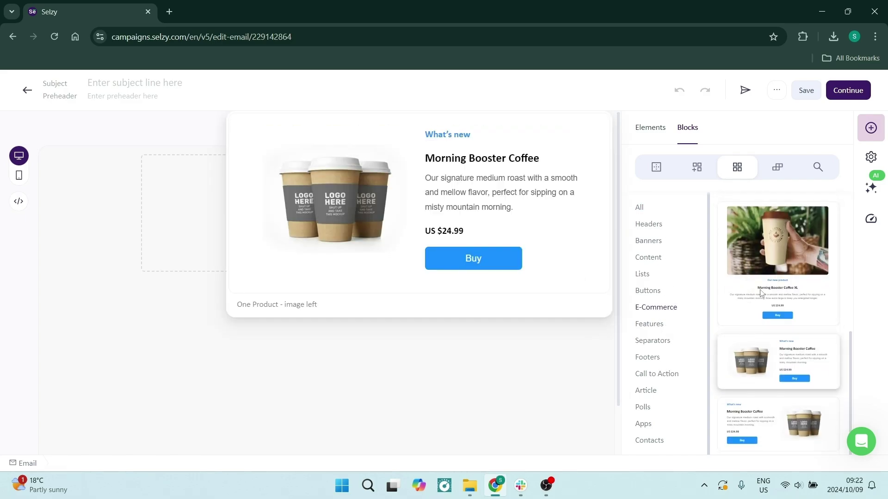
left_click(776, 169)
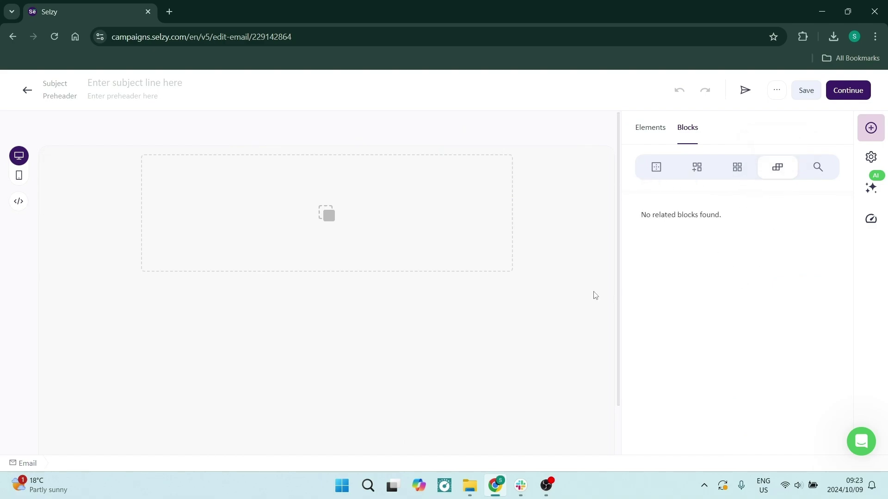
left_click(737, 167)
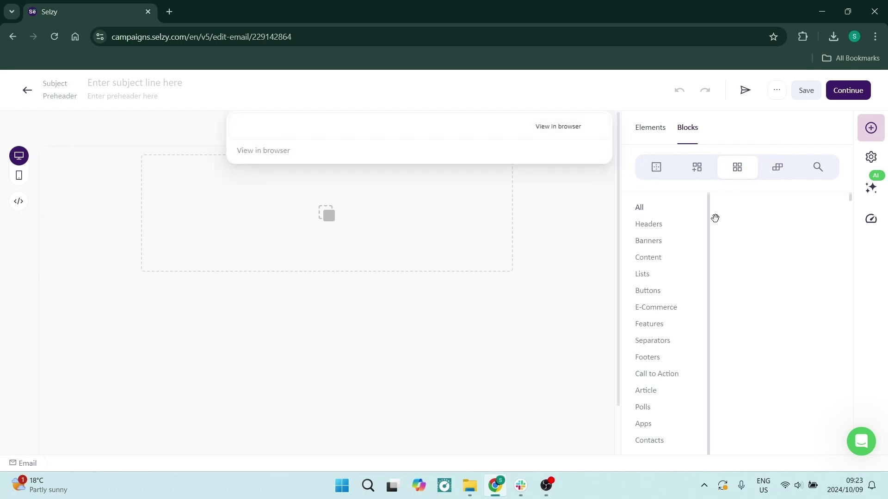
left_click(665, 307)
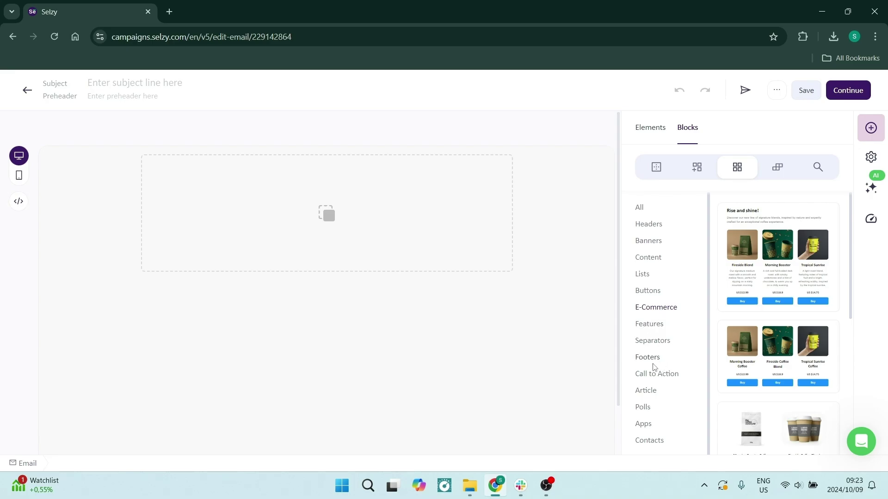
mouse_move(775, 255)
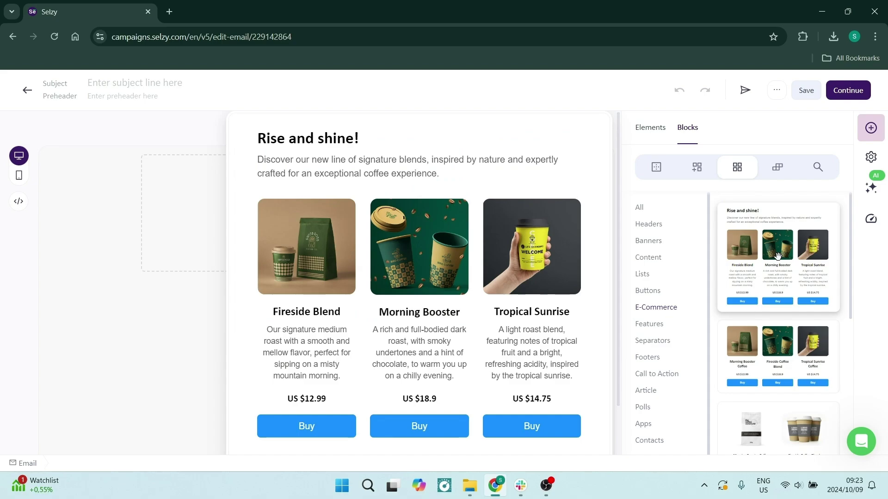
left_click_drag(778, 257, 203, 279)
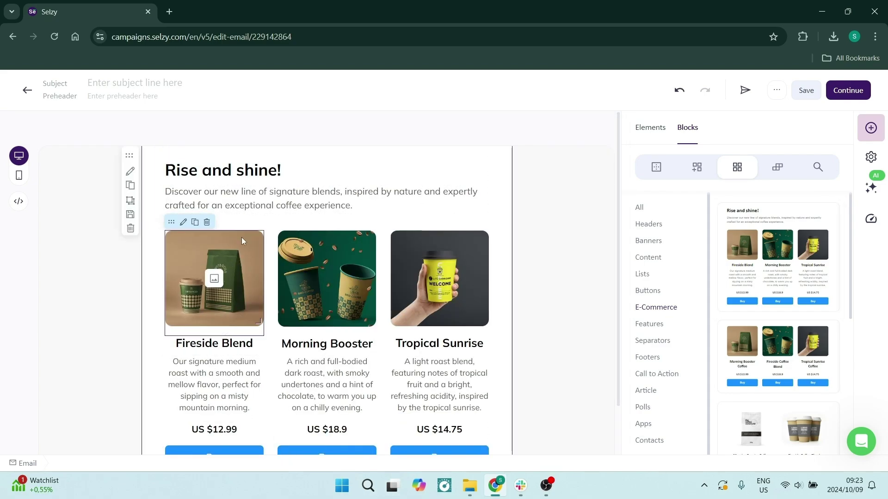
scroll(326, 193, "down", 1)
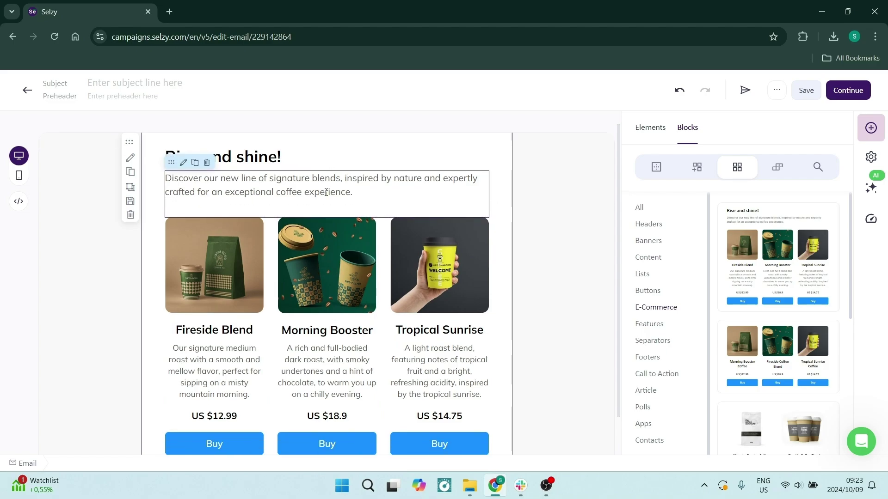
scroll(326, 193, "down", 1)
scroll(317, 242, "up", 2)
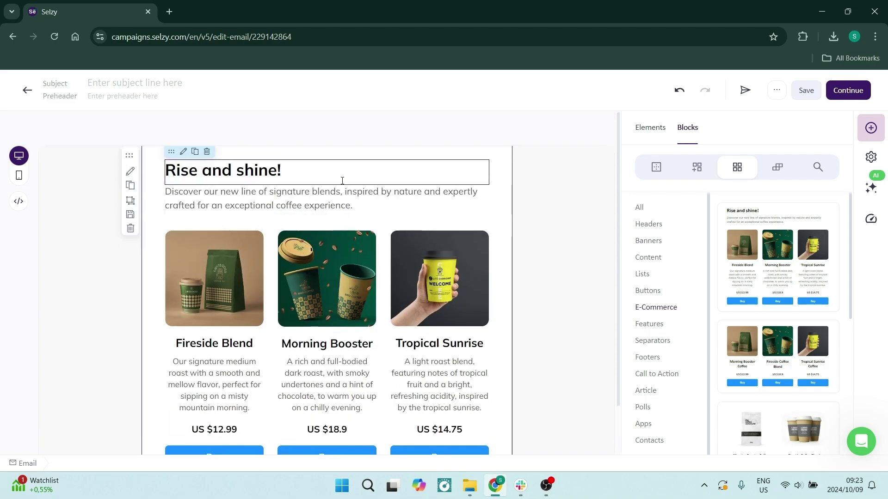
left_click(327, 277)
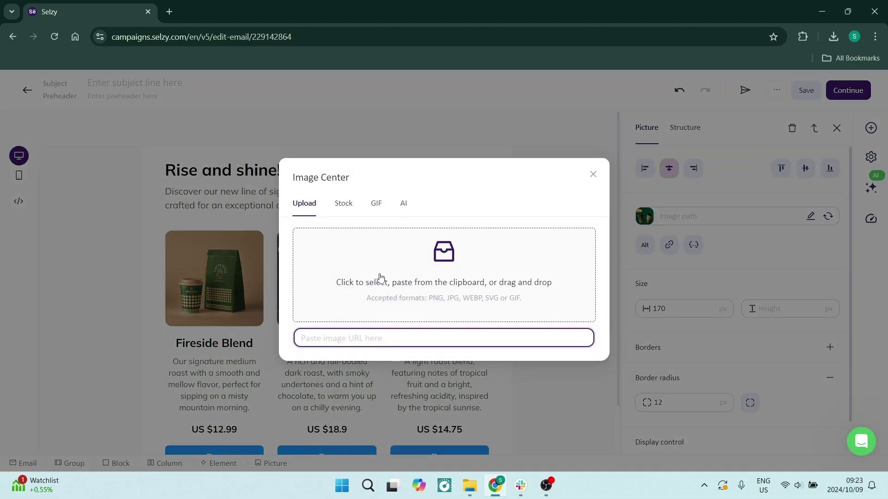
left_click(592, 175)
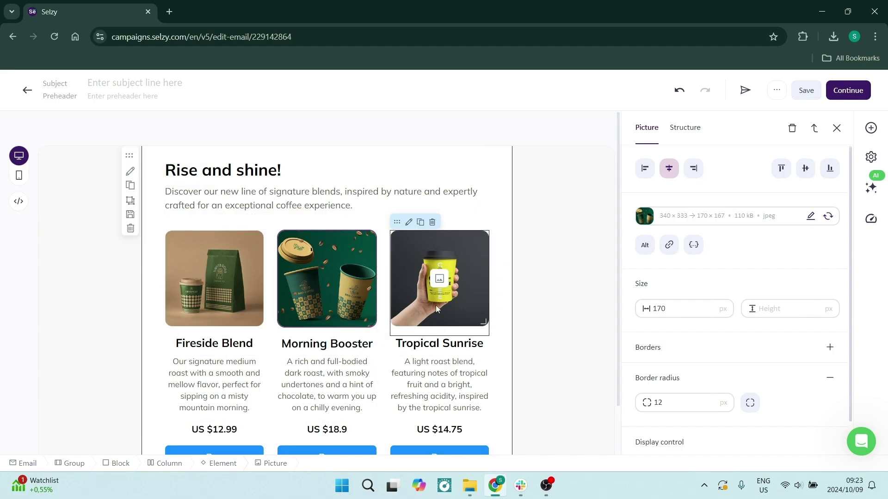
left_click(871, 129)
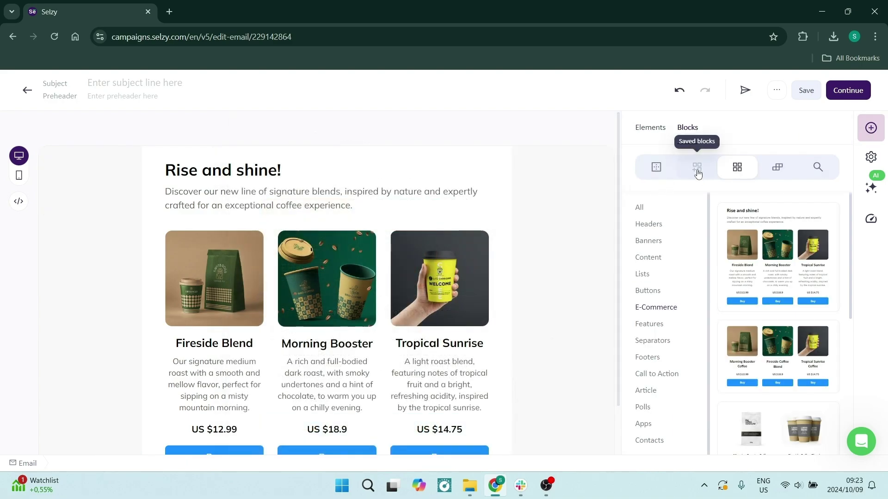
left_click(656, 172)
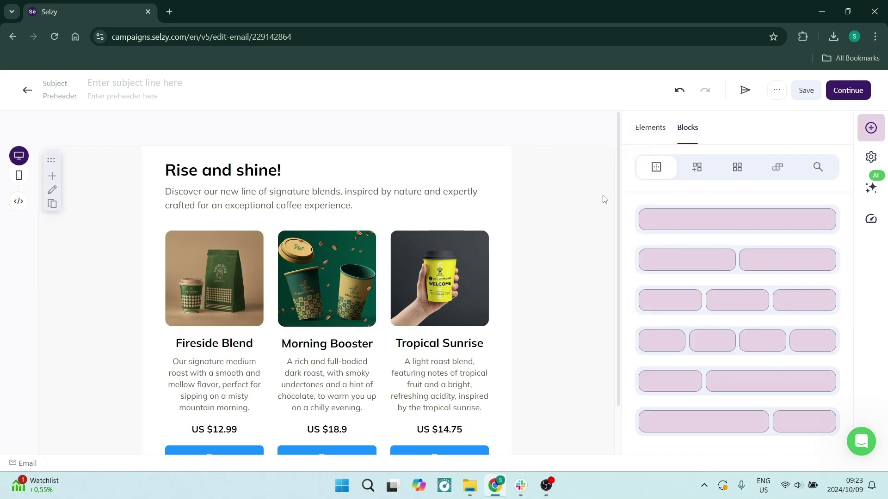
left_click(652, 131)
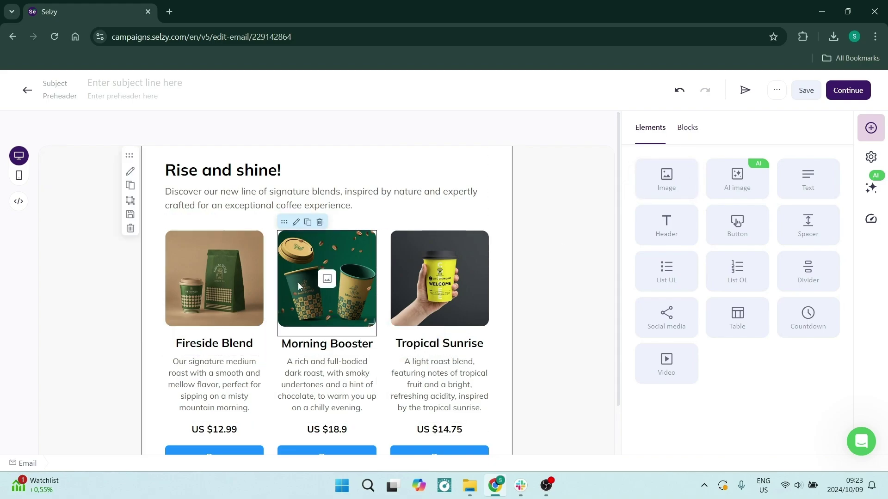
- Ask the AI assistant to replace the email's content with content about the company Cookies Cookies, Cookies and its ginger, chocolate and blueberry cookies
left_click(871, 190)
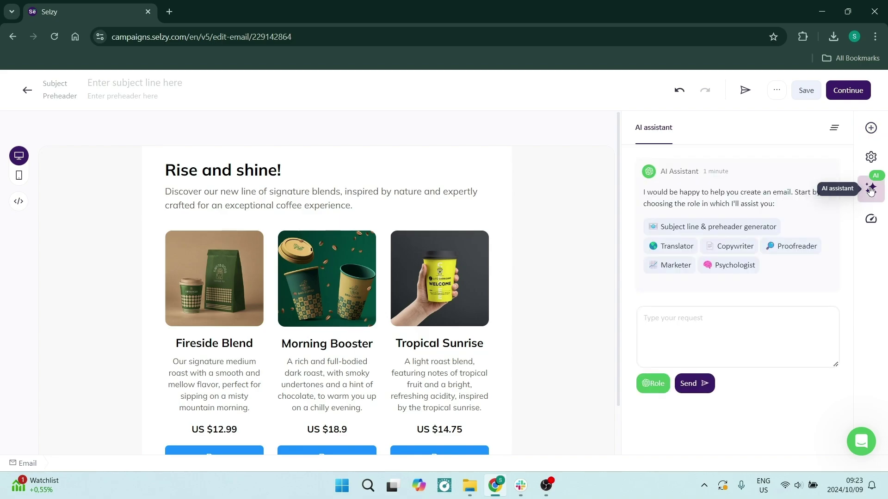
left_click(700, 332)
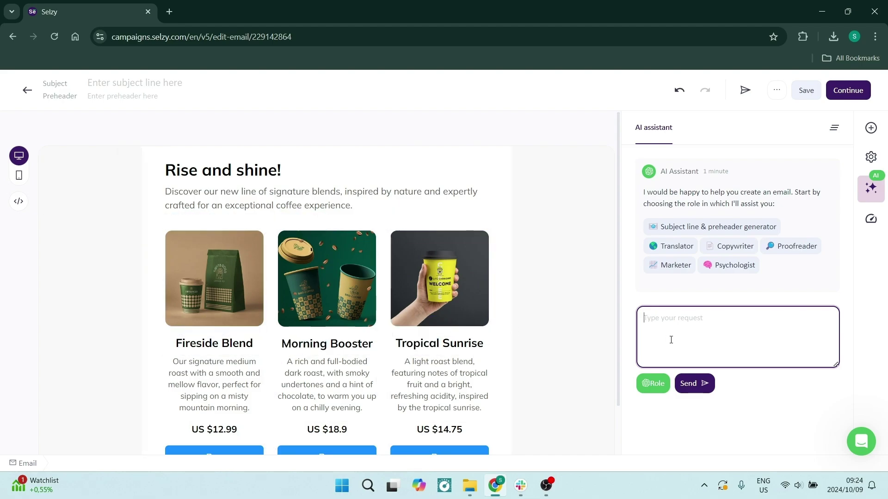
type("Replace all the content in this email with content about my cookie company called Cookies Cookies, Cookies. We porduce 3 flavors of cookies, ginger, chocolate, and blueberry.")
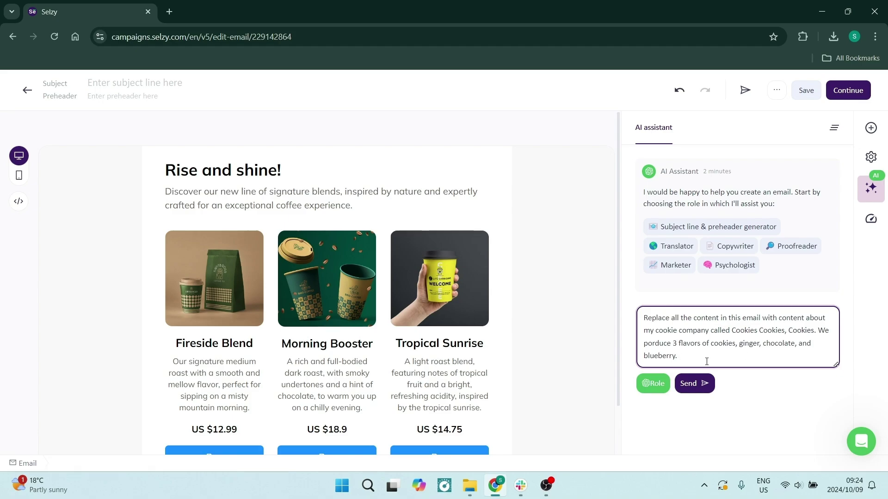
left_click(694, 383)
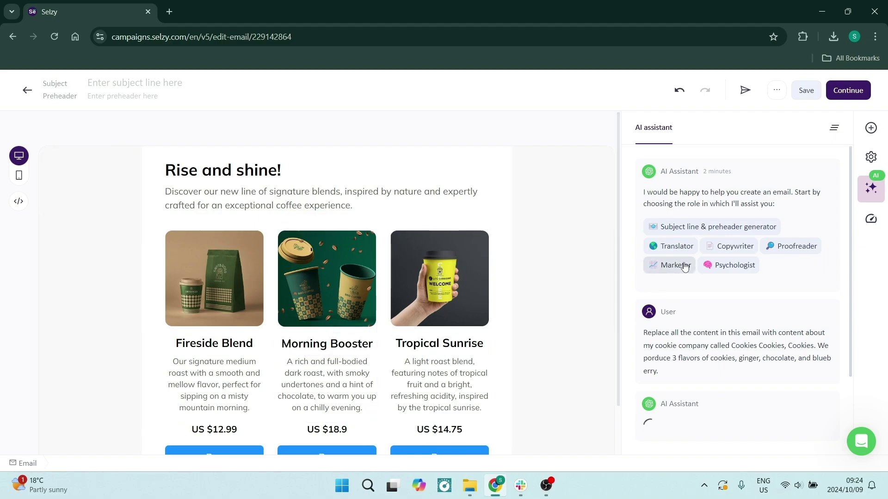
- Replace the first product's description with the Ginger text from the AI assistant's draft
scroll(685, 267, "down", 3)
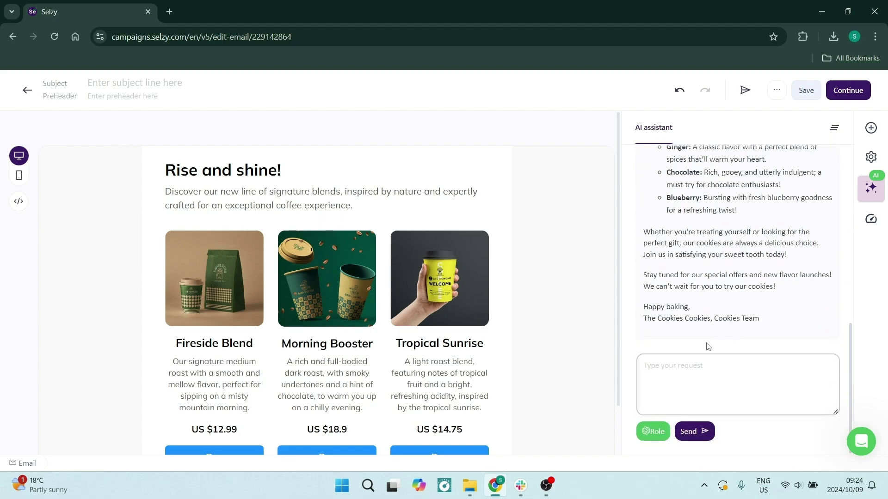
scroll(707, 333, "up", 4)
scroll(668, 276, "down", 1)
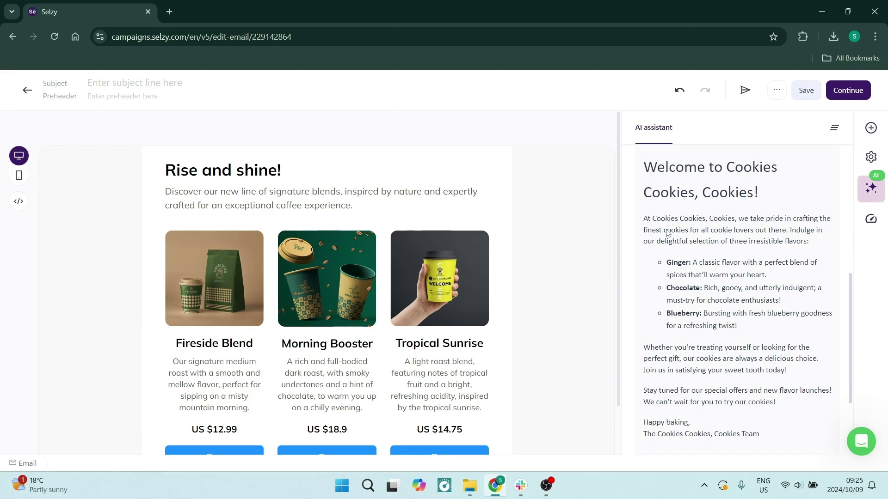
scroll(689, 357, "down", 2)
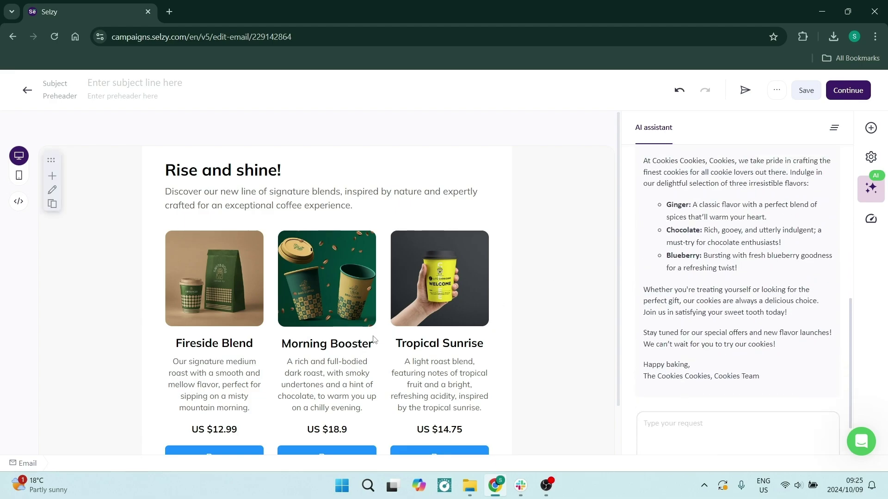
scroll(646, 236, "up", 2)
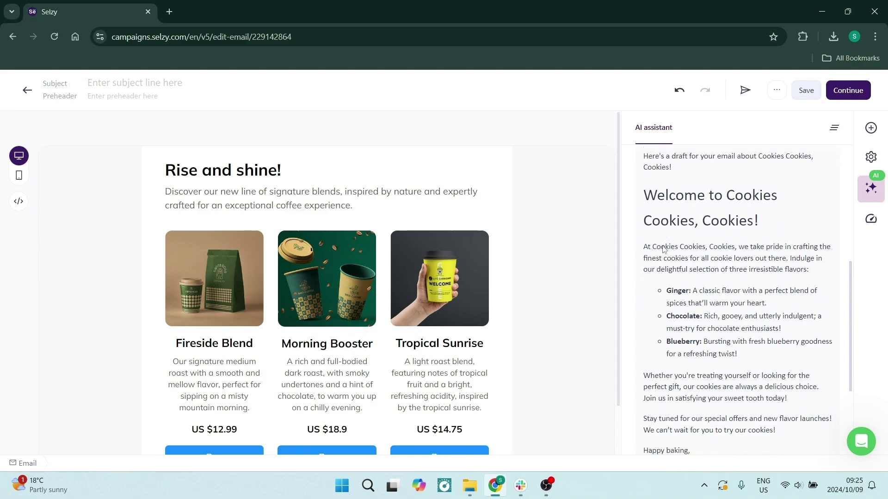
scroll(645, 237, "down", 1)
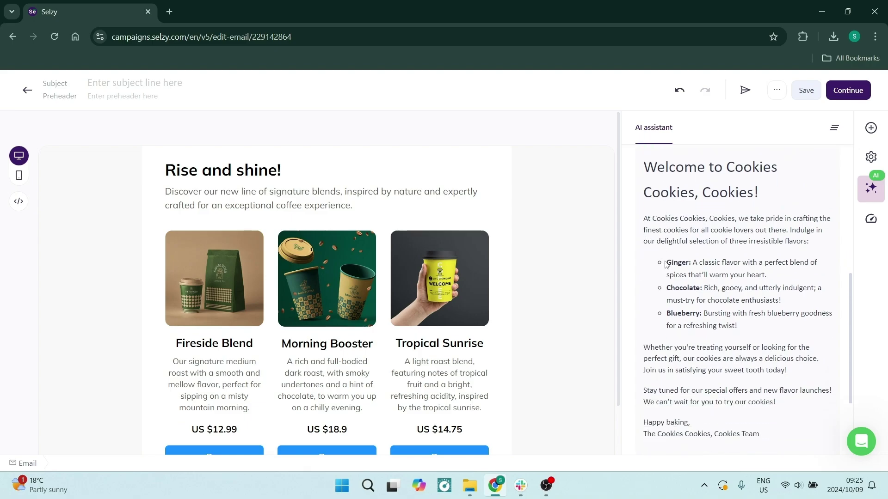
left_click_drag(665, 264, 768, 282)
key("ctrl+c")
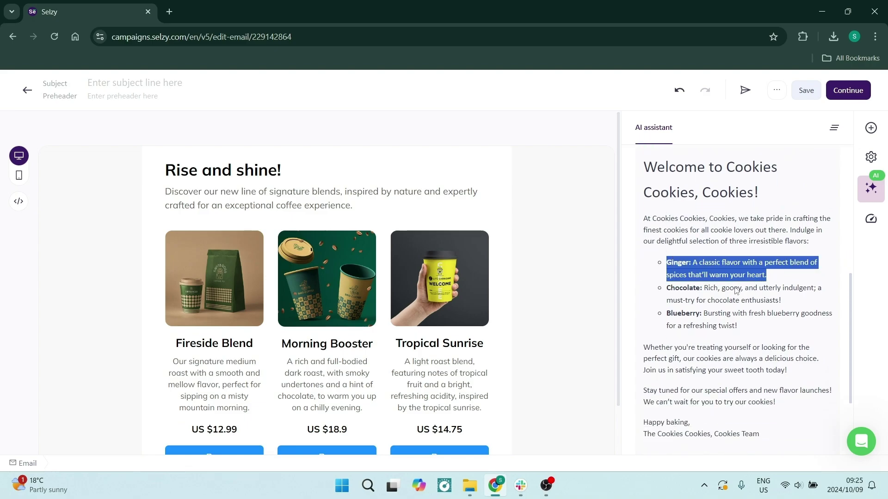
left_click(209, 385)
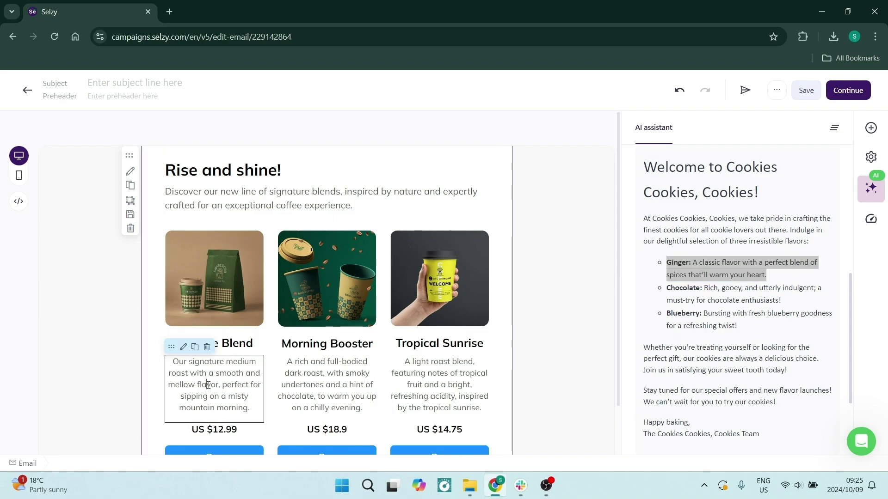
key("ctrl+a")
key("ctrl+v")
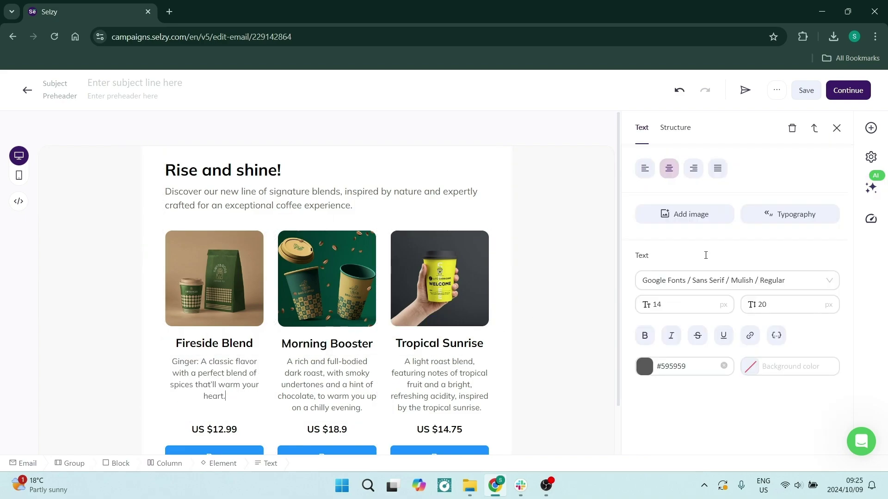
- Replace the second and third products' descriptions with the Chocolate and Blueberry texts from the AI assistant's draft
left_click(868, 193)
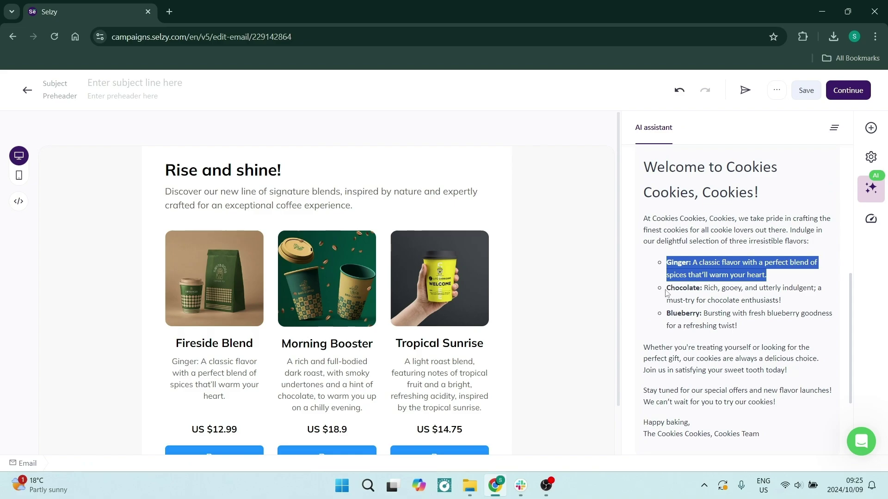
left_click_drag(667, 292, 327, 379)
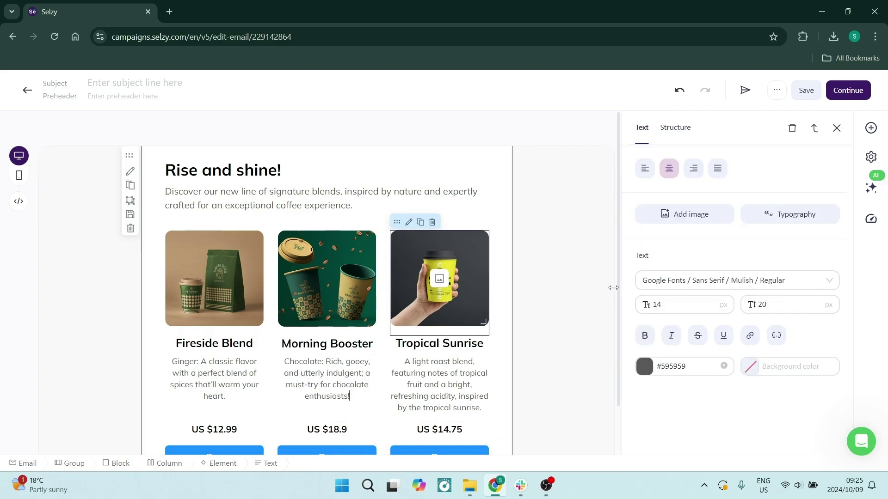
left_click(871, 188)
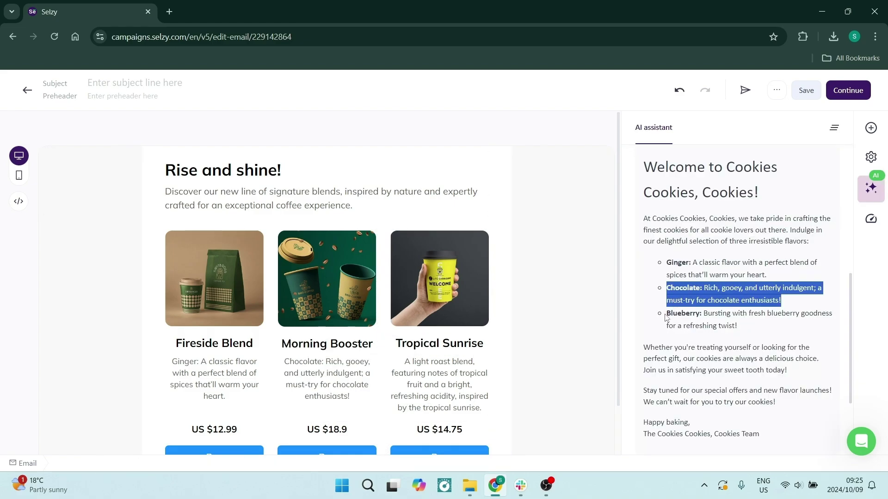
left_click_drag(666, 318, 760, 330)
left_click_drag(555, 331, 439, 374)
- Rename the three product titles to Ginger Cookie, Chocolate Cookie and Blueberry Cookie
left_click(239, 349)
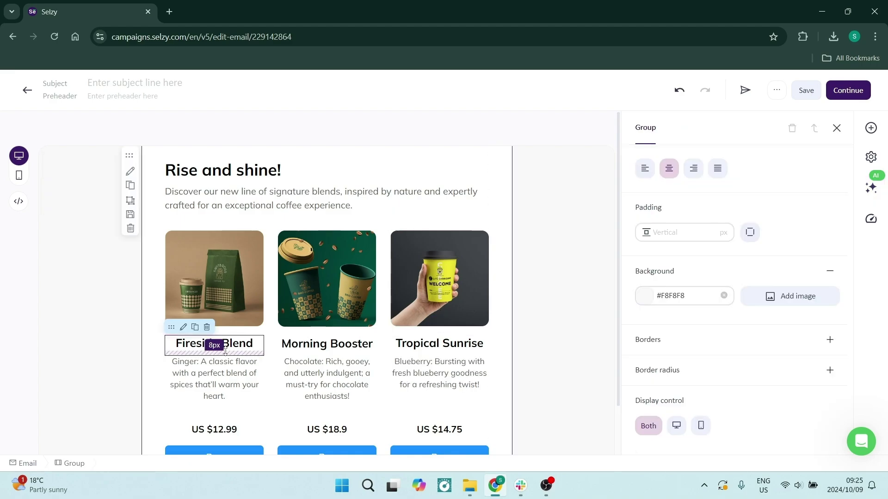
triple_click(239, 346)
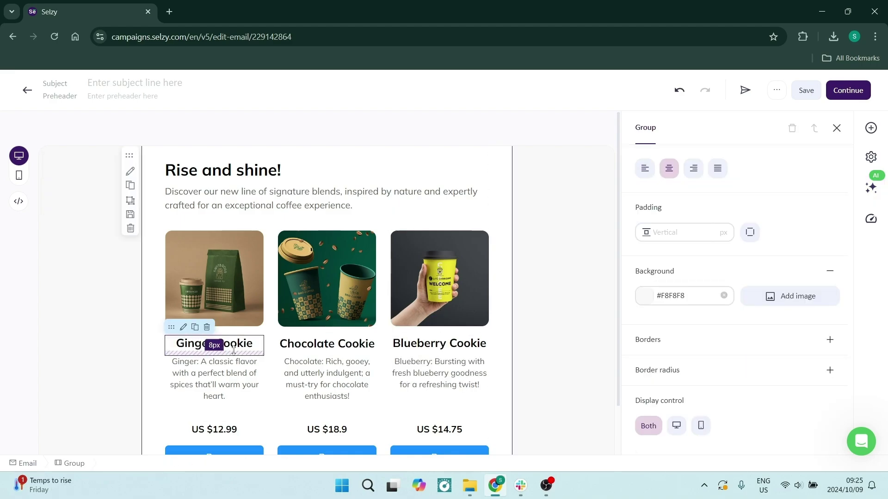
left_click(296, 347)
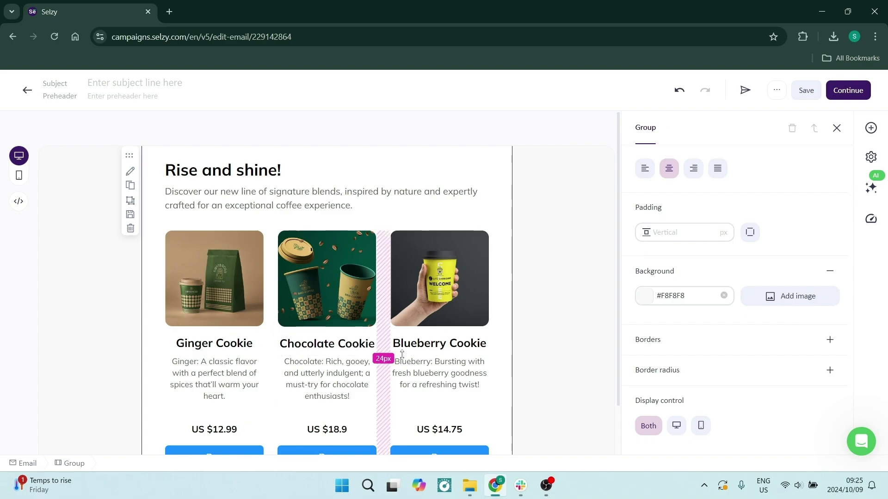
left_click(423, 344)
scroll(423, 343, "down", 1)
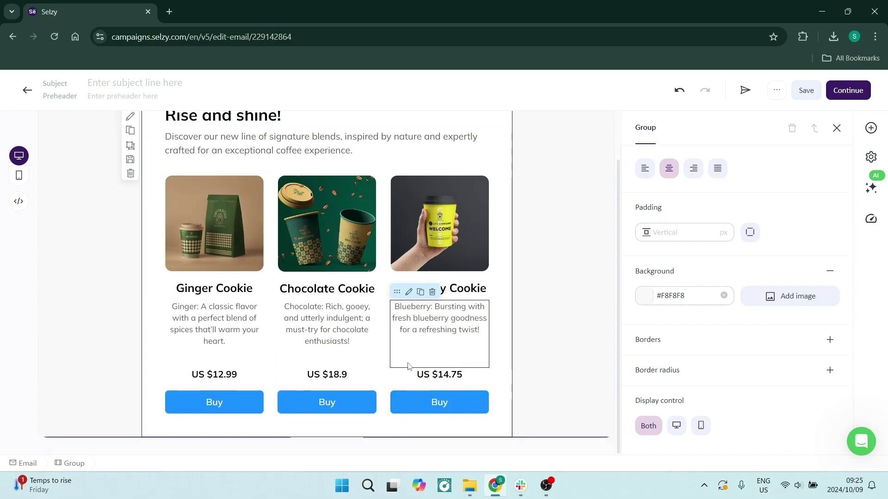
- Replace the email's introductory paragraph with the "At Cookies Cookies, Cookies, we take pride..." text from the AI assistant's draft
scroll(423, 315, "up", 1)
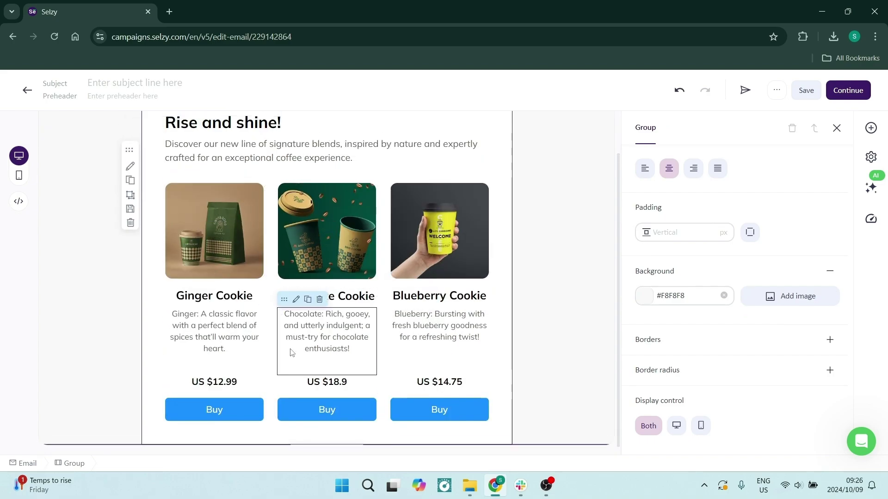
left_click(871, 184)
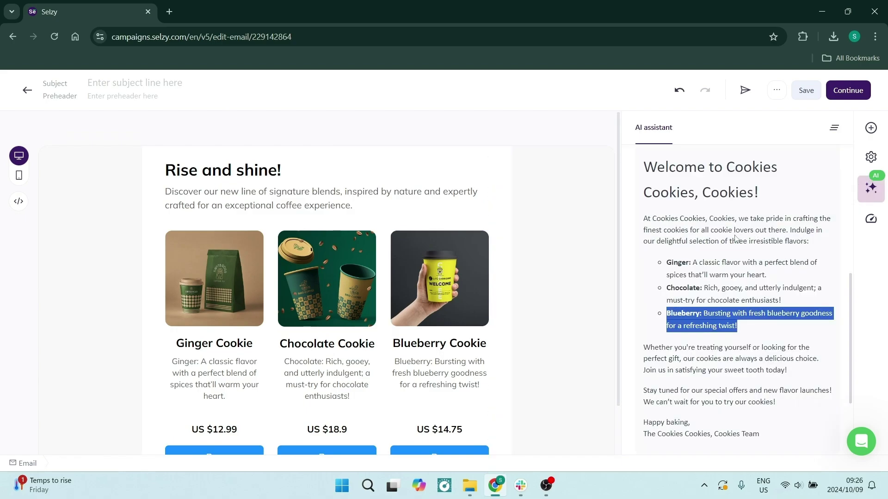
left_click_drag(645, 220, 354, 194)
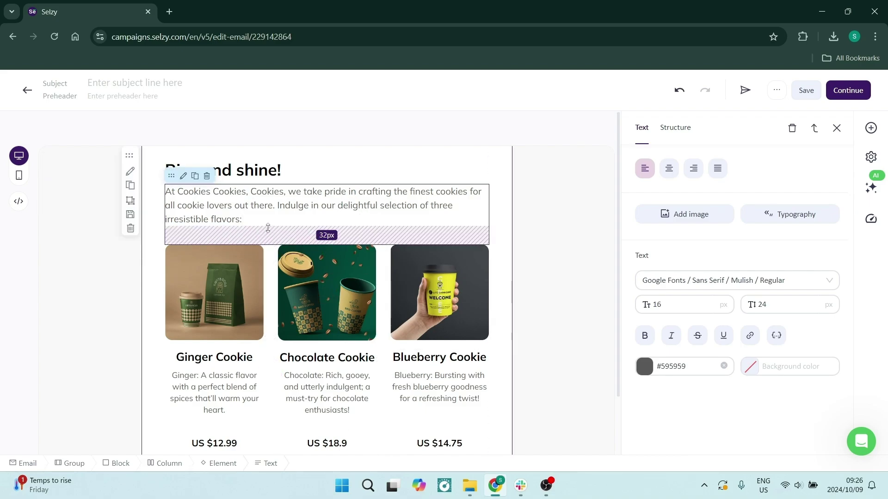
left_click(253, 277)
key("ctrl+z")
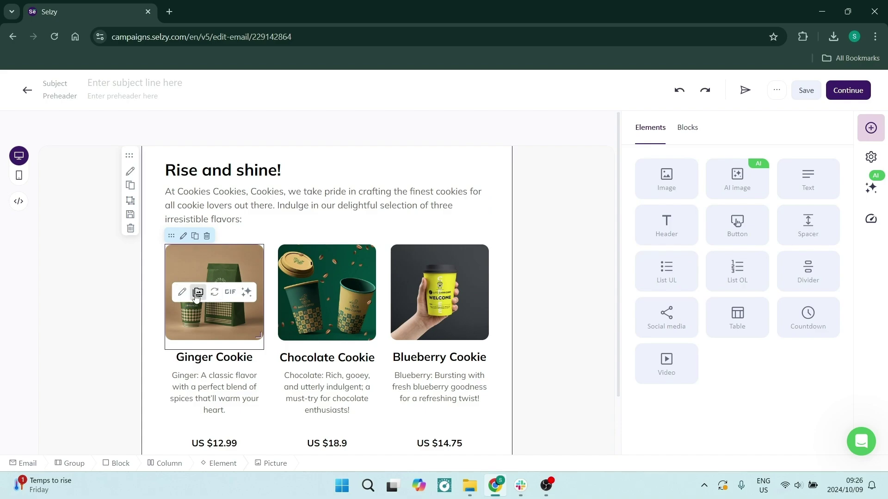
- Replace the Ginger Cookie product's picture with an AI-generated image from the prompt "Ginger Cookie"
left_click(214, 292)
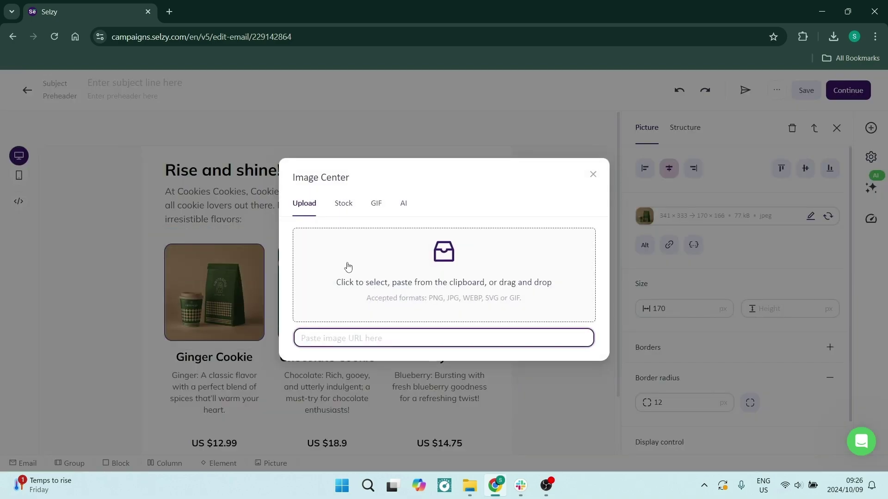
left_click(342, 203)
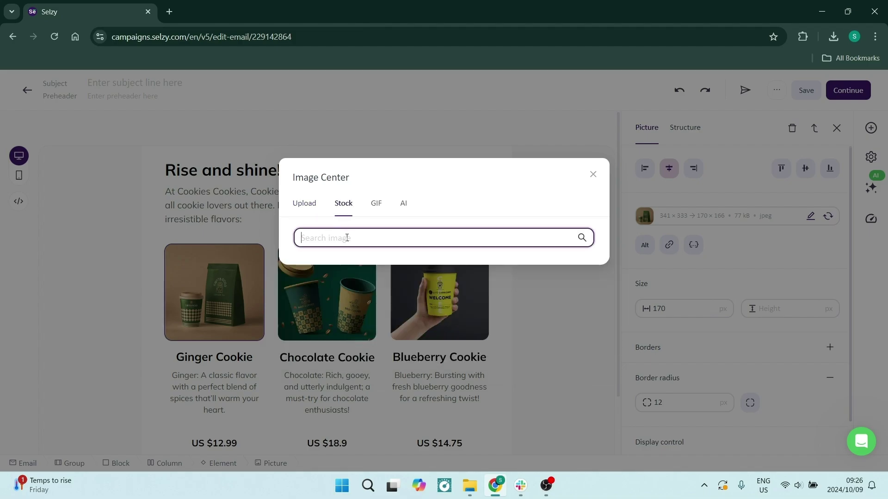
left_click(372, 206)
left_click(404, 205)
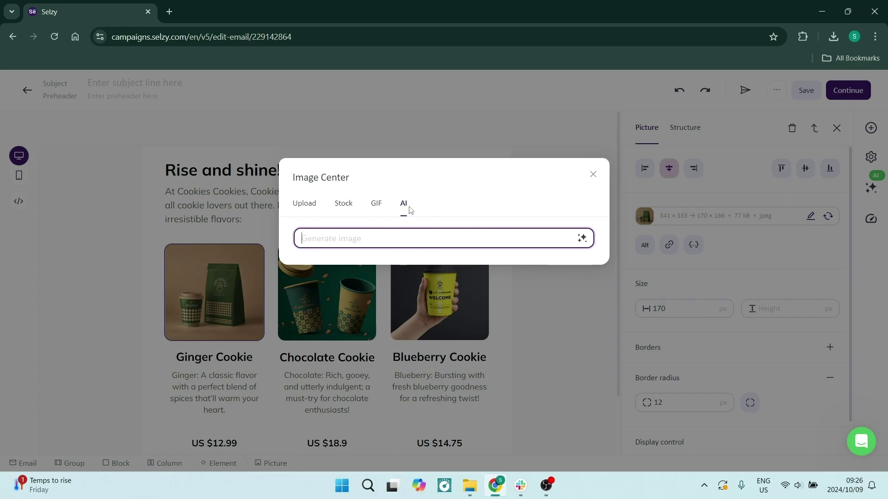
type("Ginger Cookie")
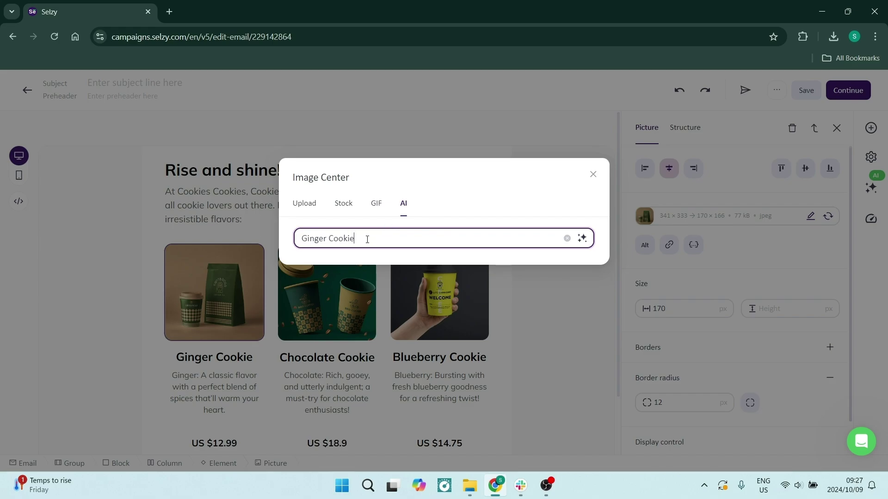
left_click(589, 243)
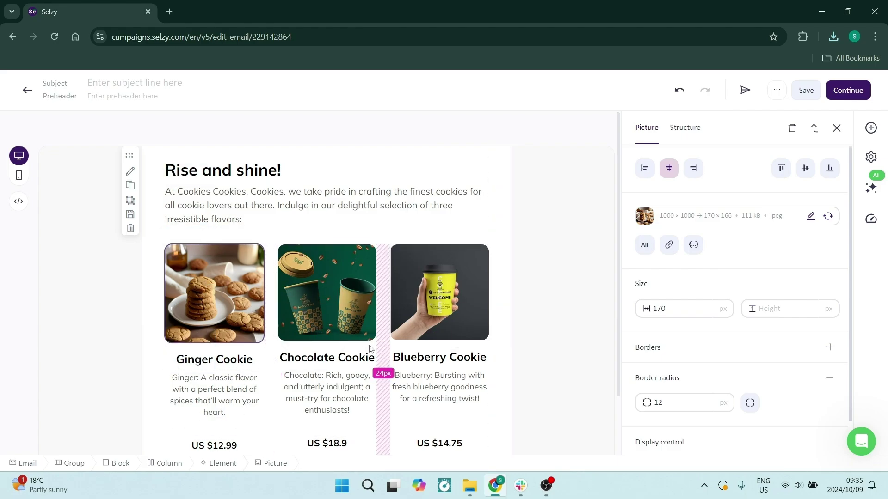
scroll(365, 290, "down", 1)
scroll(365, 289, "up", 1)
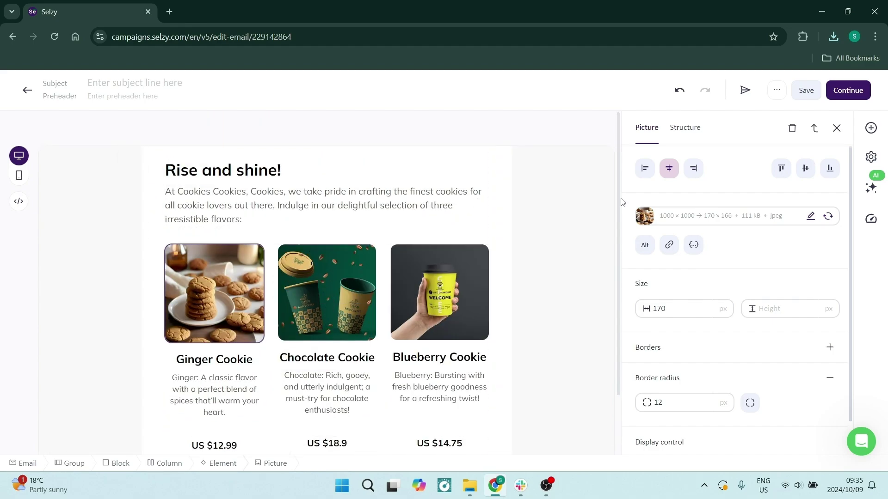
- Finish the email design, proceed to the subject and sender settings, and set the preheader to "New Stock"
left_click(835, 92)
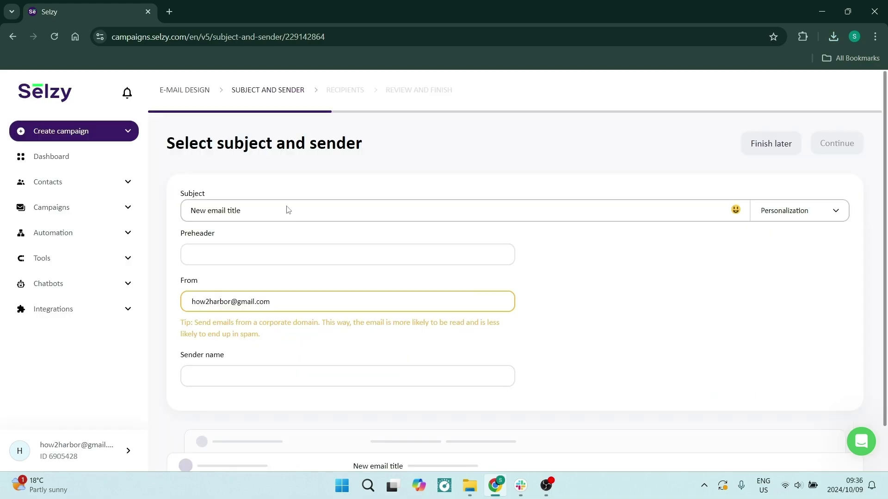
left_click(285, 211)
left_click(280, 254)
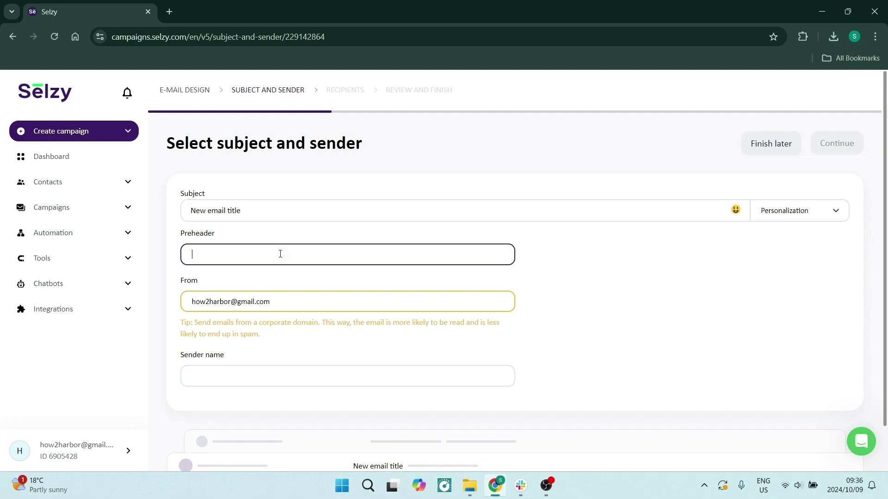
type("New Stock")
left_click_drag(195, 321, 279, 336)
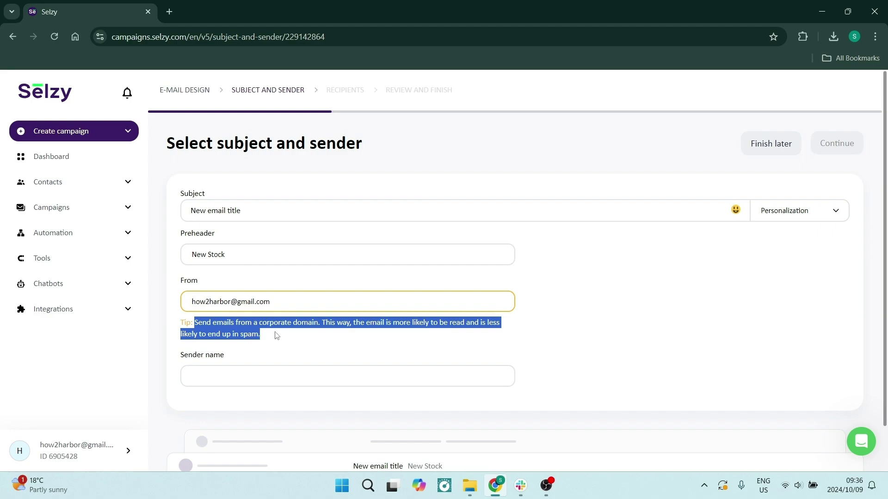
left_click(279, 319)
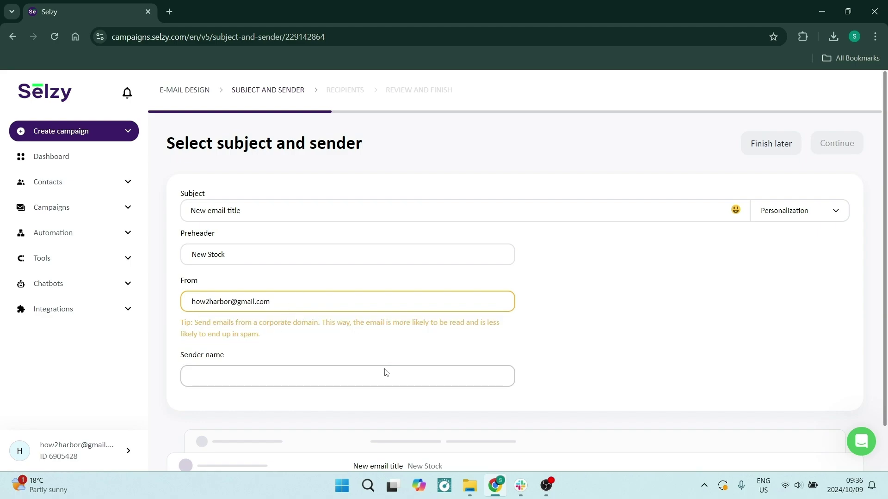
- Enter the sender's name and proceed to the recipient selection
scroll(384, 371, "down", 1)
left_click(338, 323)
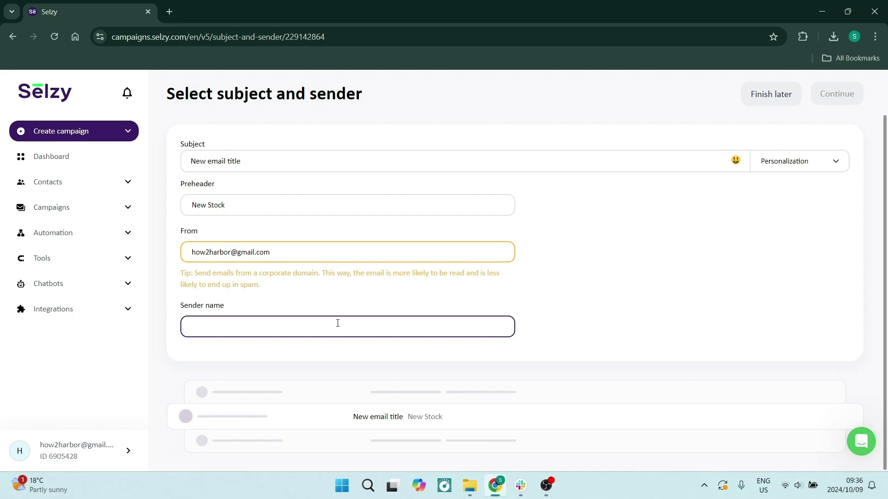
type("Sam")
left_click(632, 315)
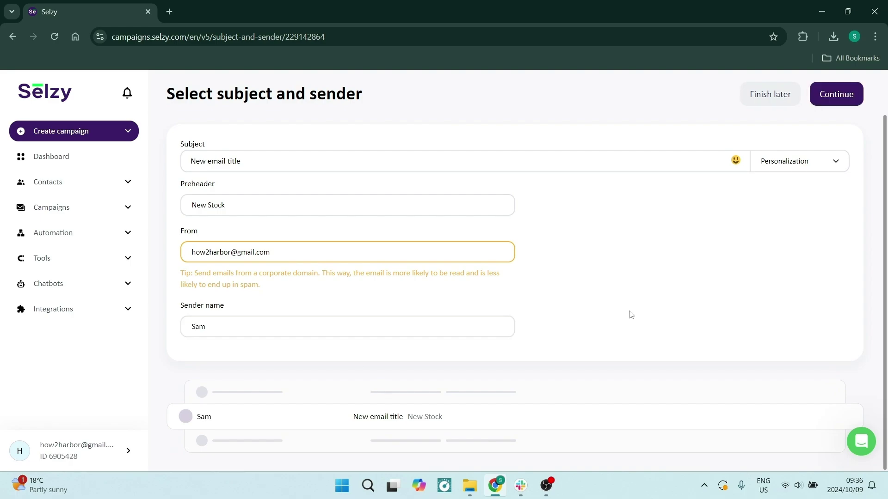
scroll(624, 222, "up", 1)
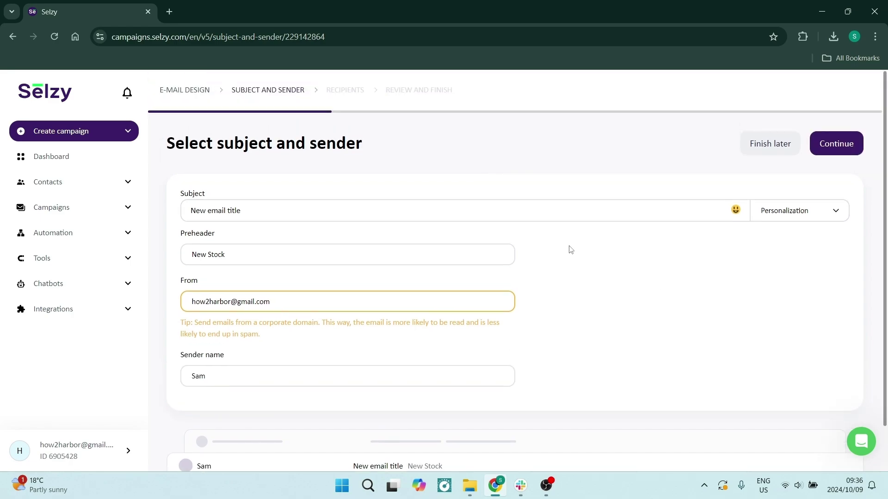
left_click(835, 152)
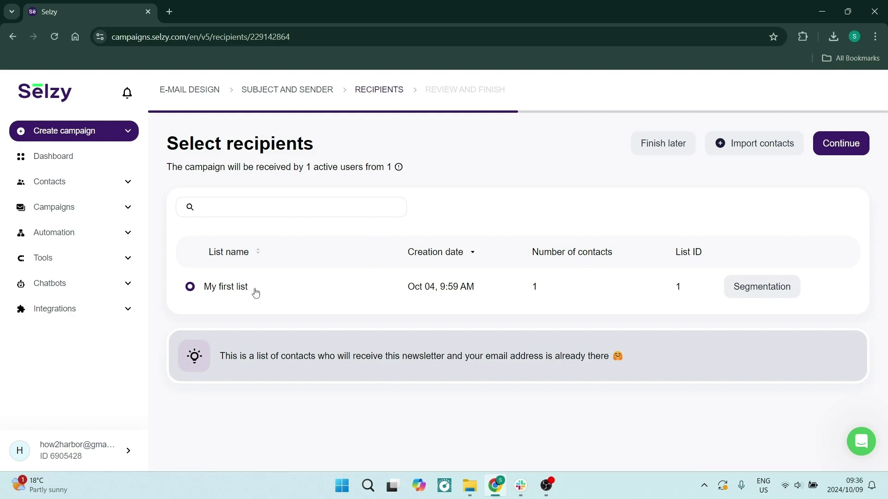
- Accept "My first list" as the recipients and review the campaign's summary and schedule settings
left_click(837, 147)
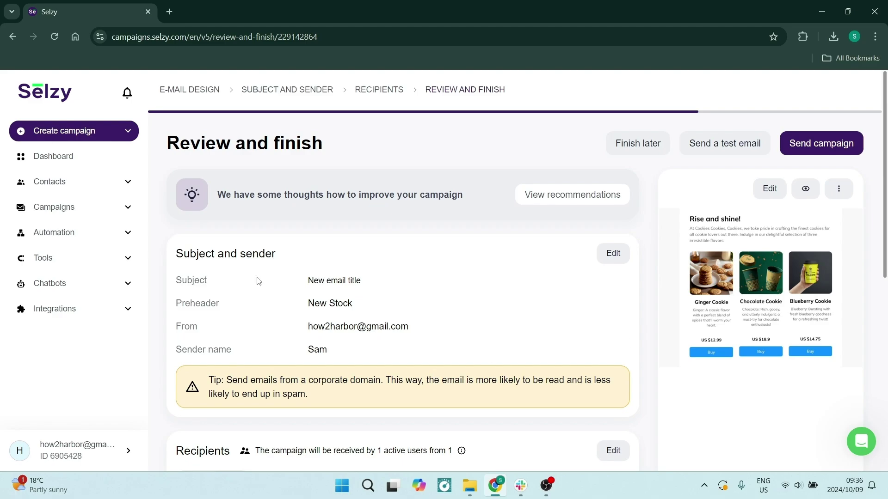
scroll(347, 240, "down", 7)
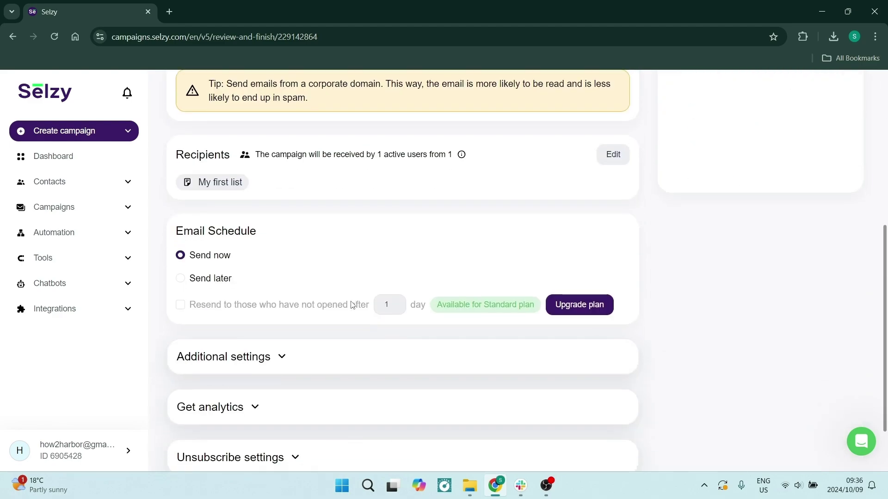
scroll(349, 318, "up", 7)
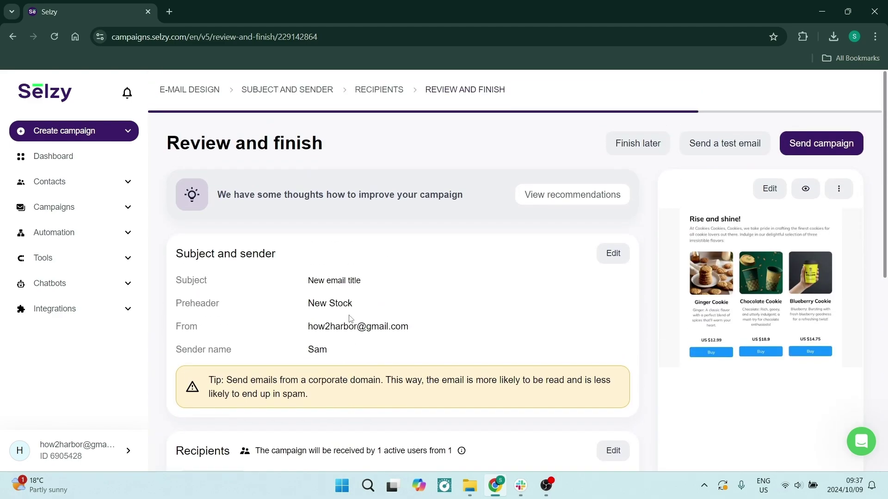